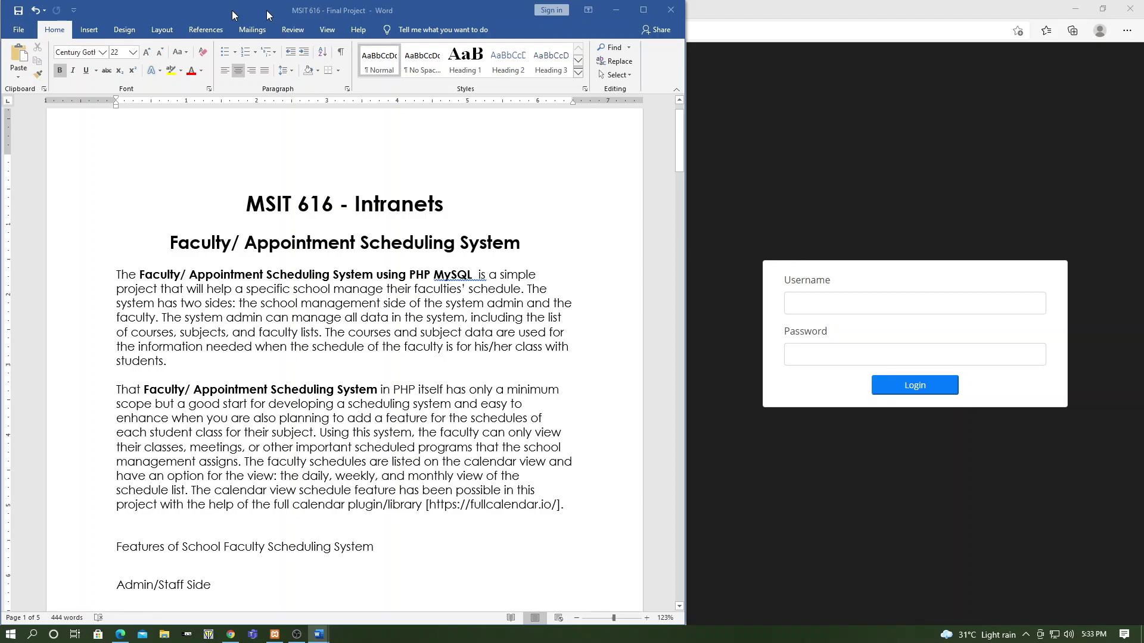
Switch from Word to the XAMPP Control Panel, where Apache and MySQL are running
key(alt+Tab)
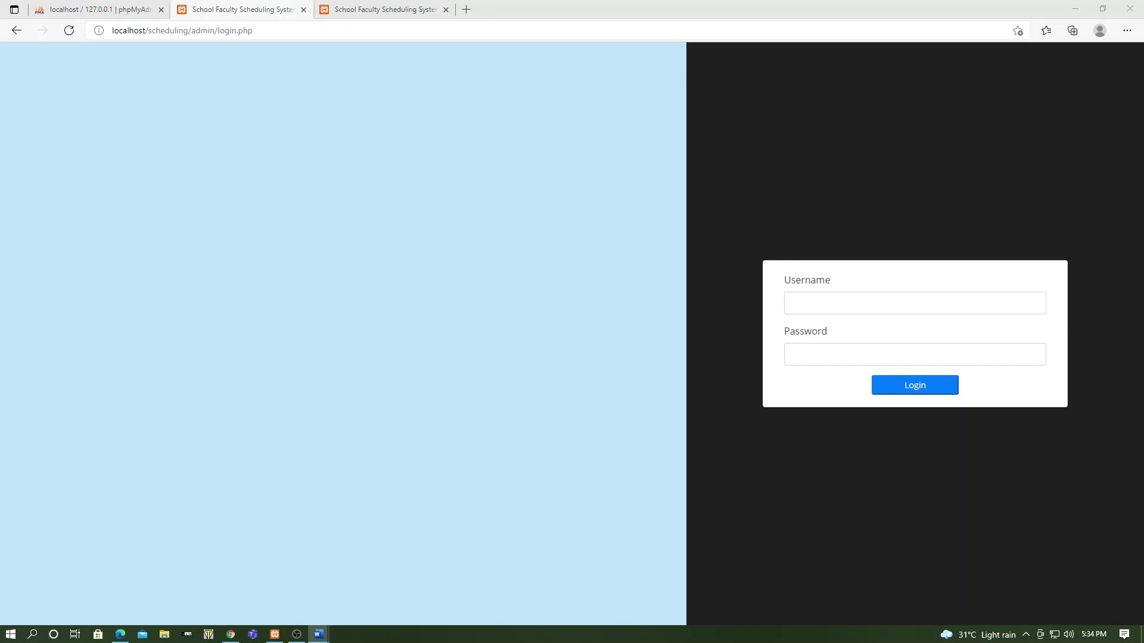
key(alt+Tab)
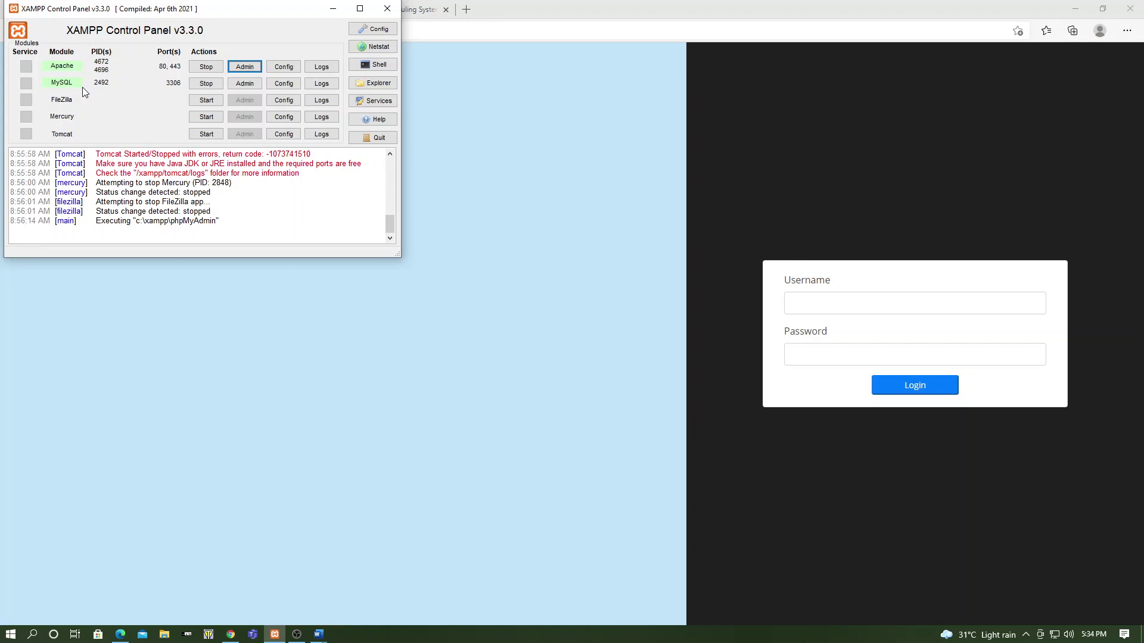
Minimize the XAMPP Control Panel to reveal the scheduling system's admin login page
click(332, 8)
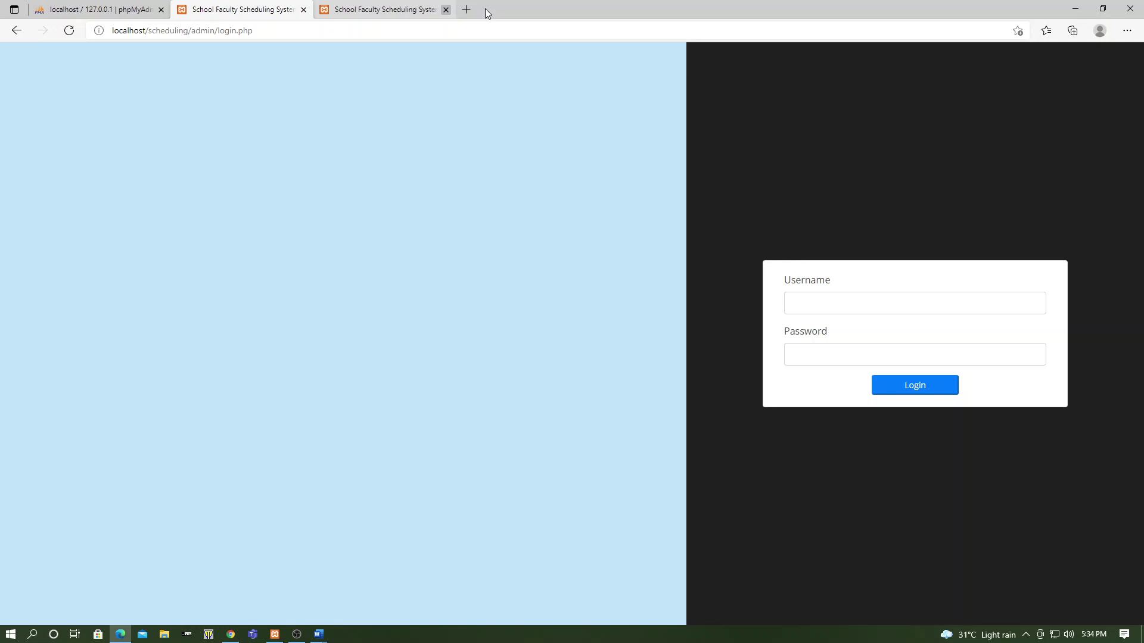
Sign in as admin with the saved password, reaching the Course List of five courses
key(alt+Tab)
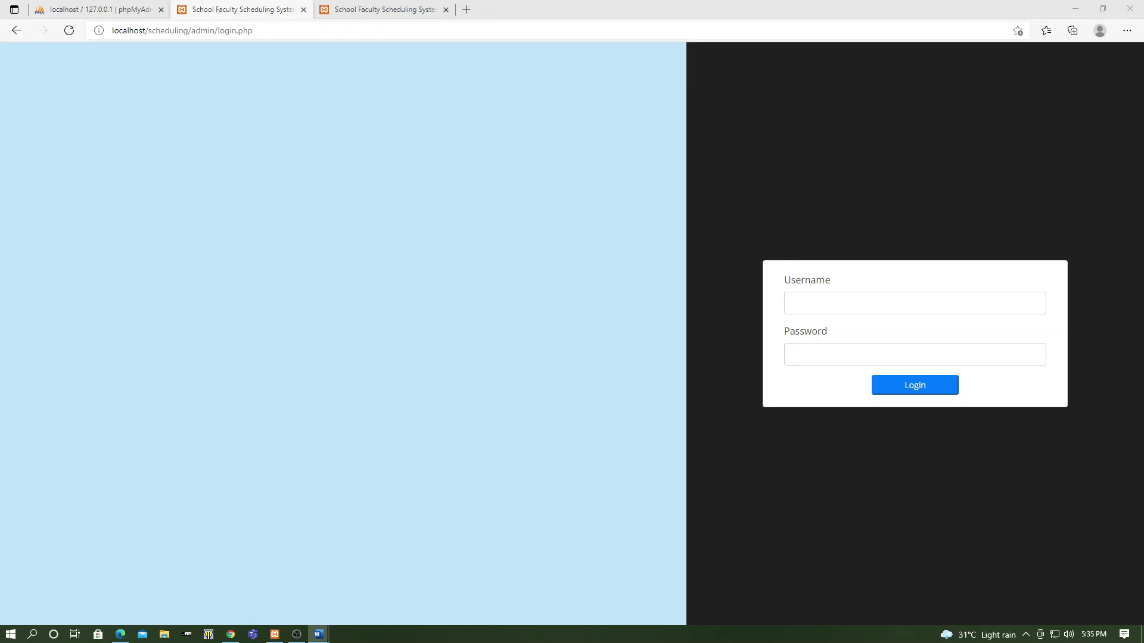
click(838, 307)
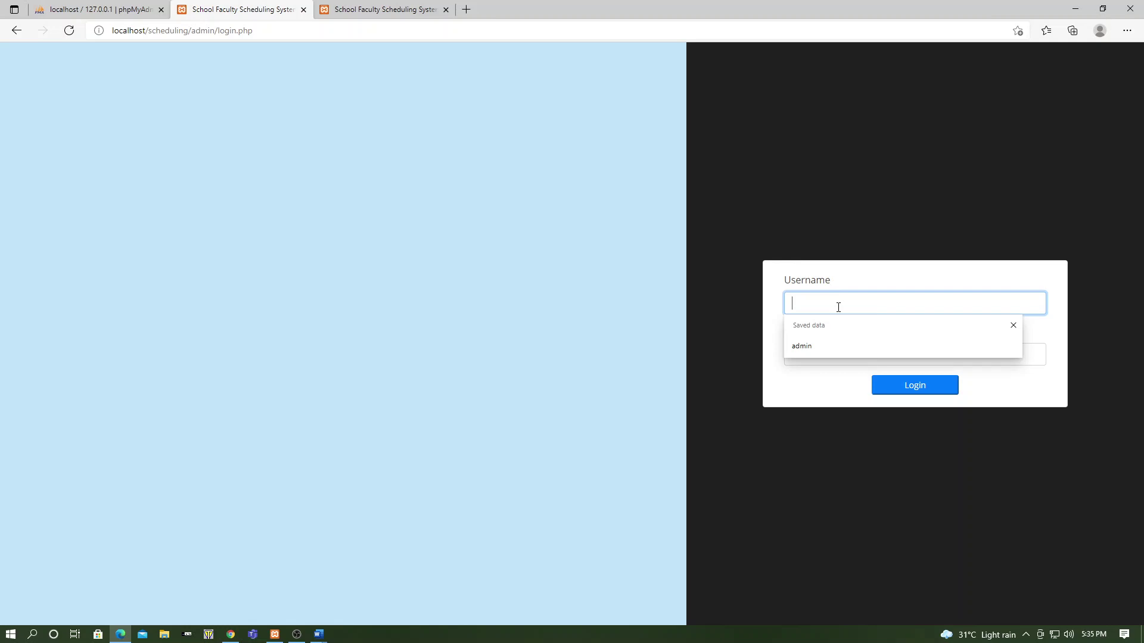
text(admin)
key(Tab)
text(admin)
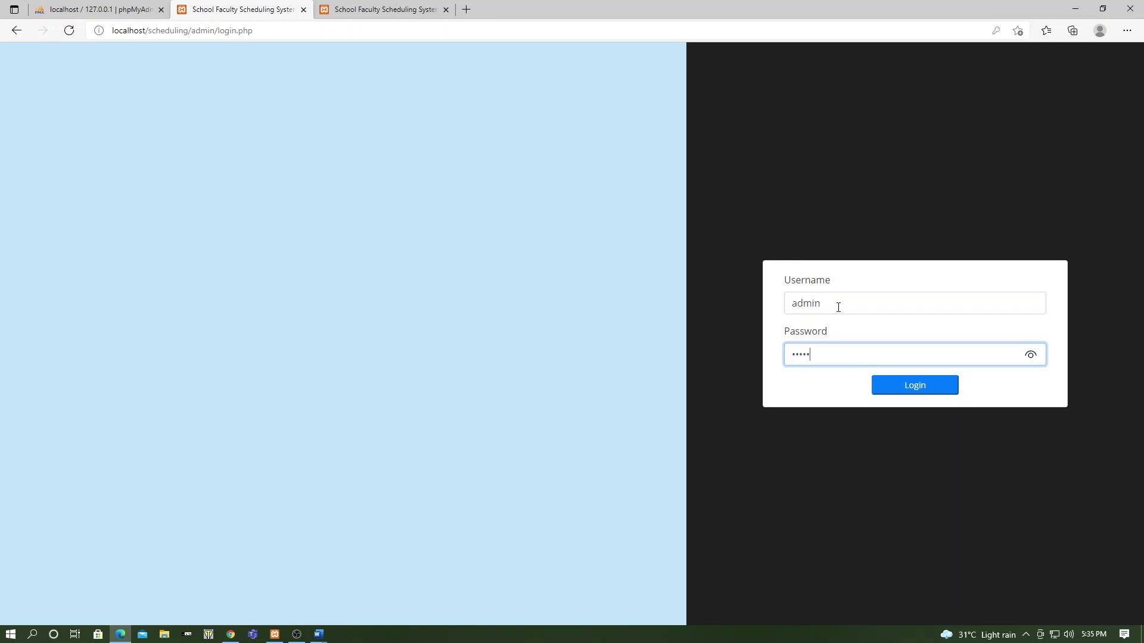
key(Return)
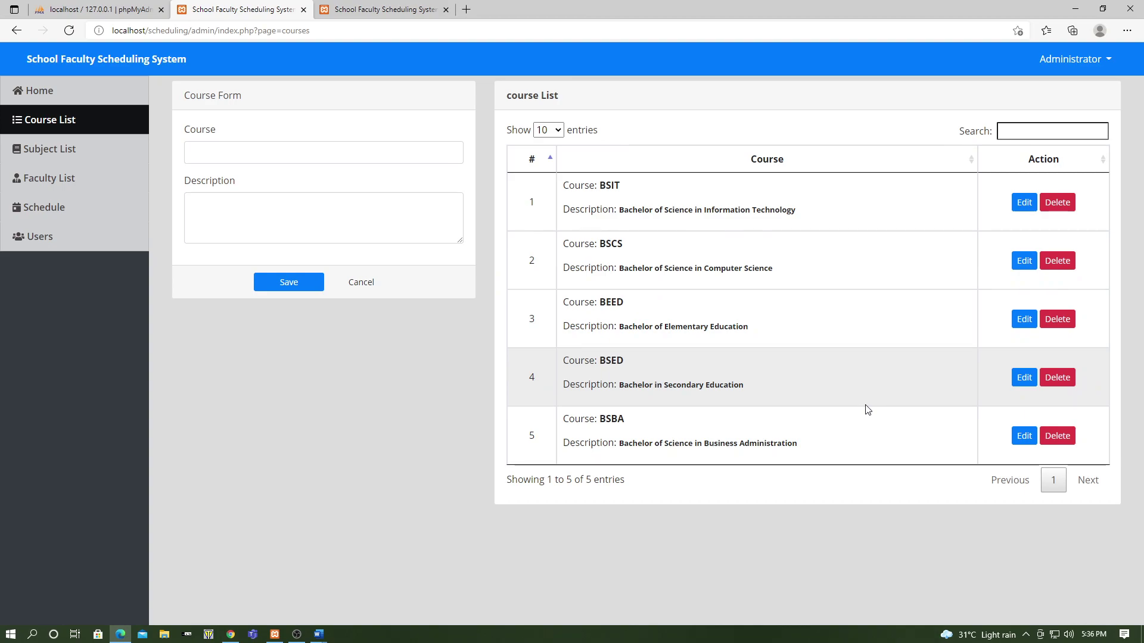
Delete the BSBA course and confirm the deletion
click(1058, 436)
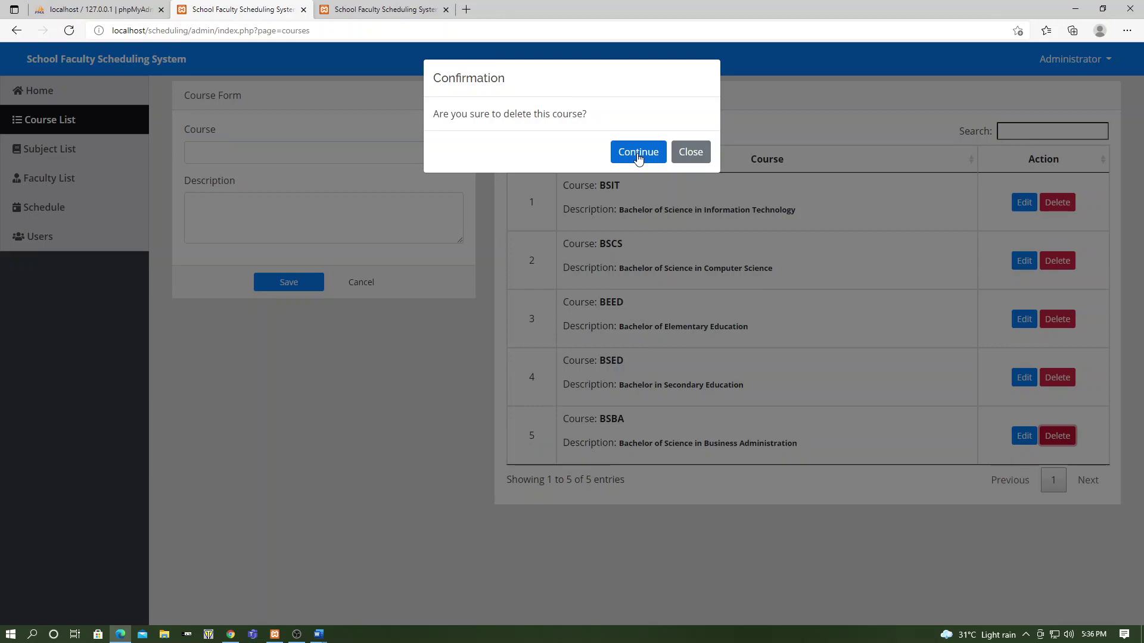
click(638, 154)
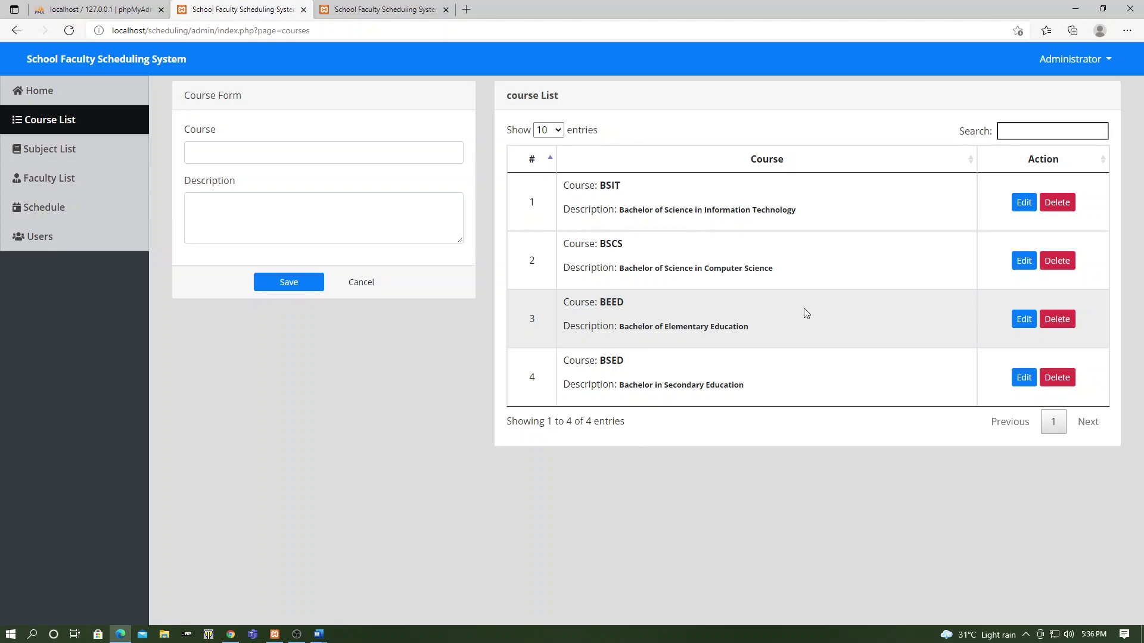
Save course BSBA with description 'Bachelor of Science in Business Administration'
click(327, 154)
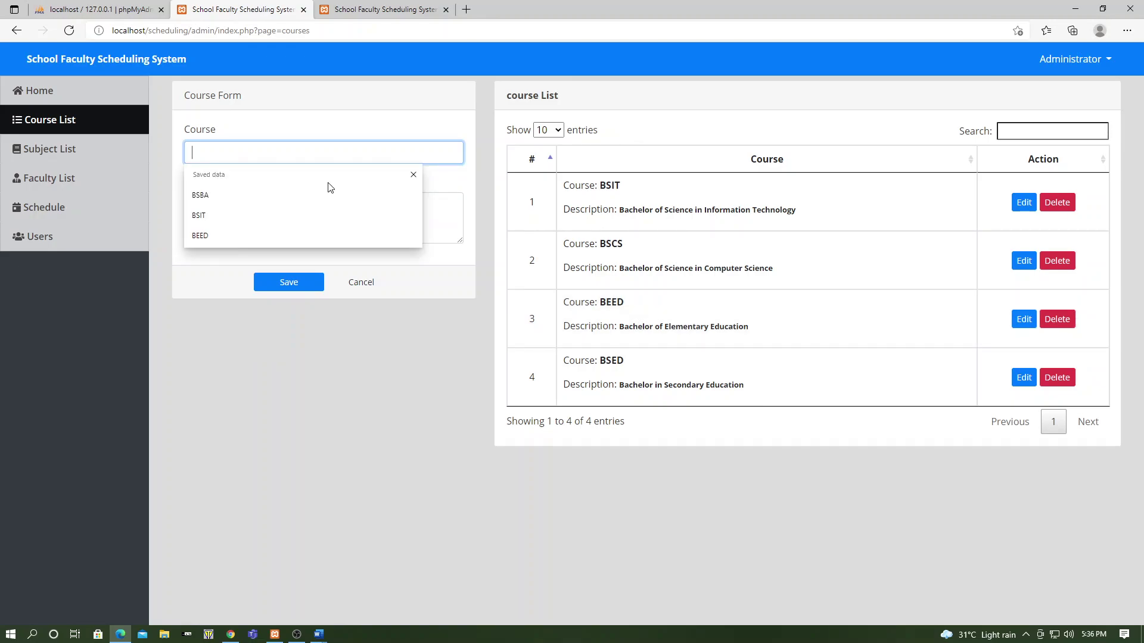
click(330, 189)
click(308, 225)
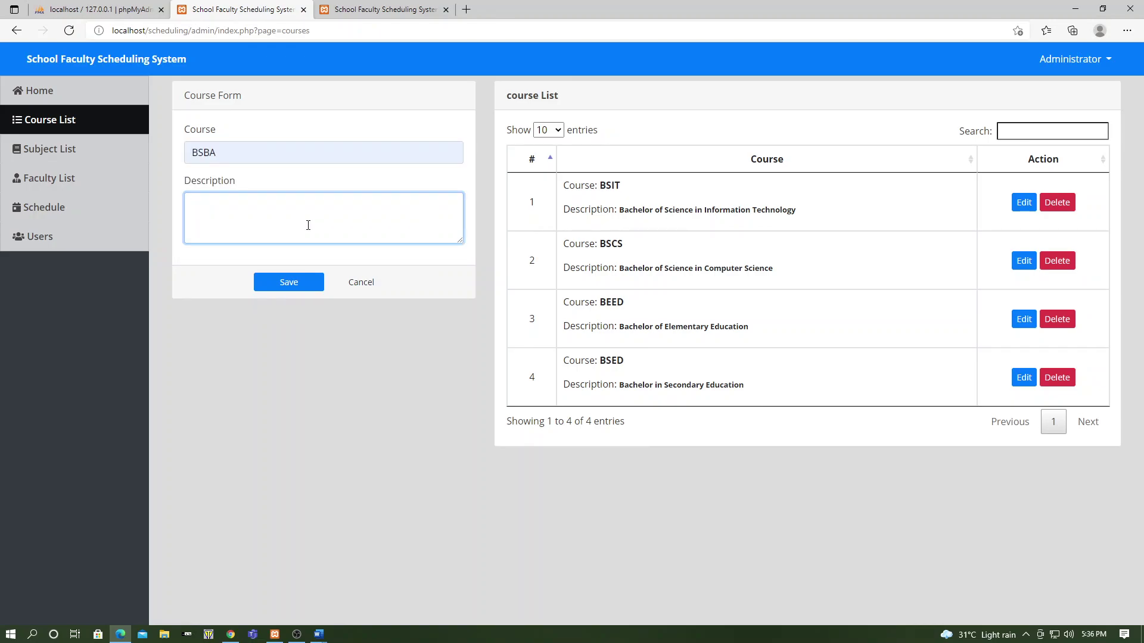
text(Bachelor of Scien)
text(ce in Business Adminis)
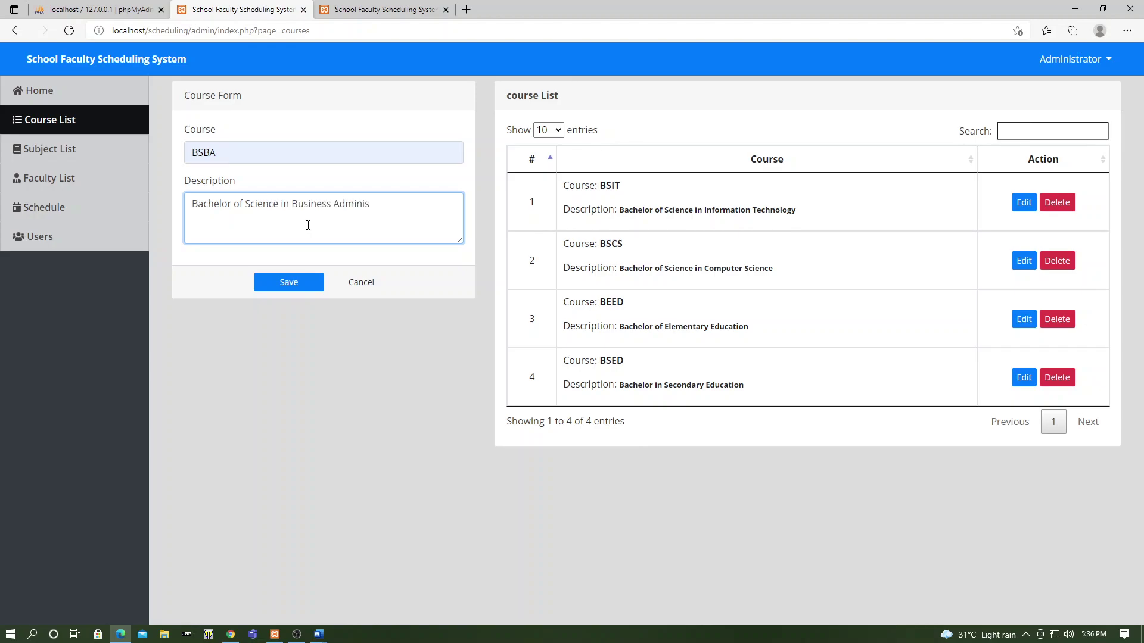
text(tration)
click(299, 288)
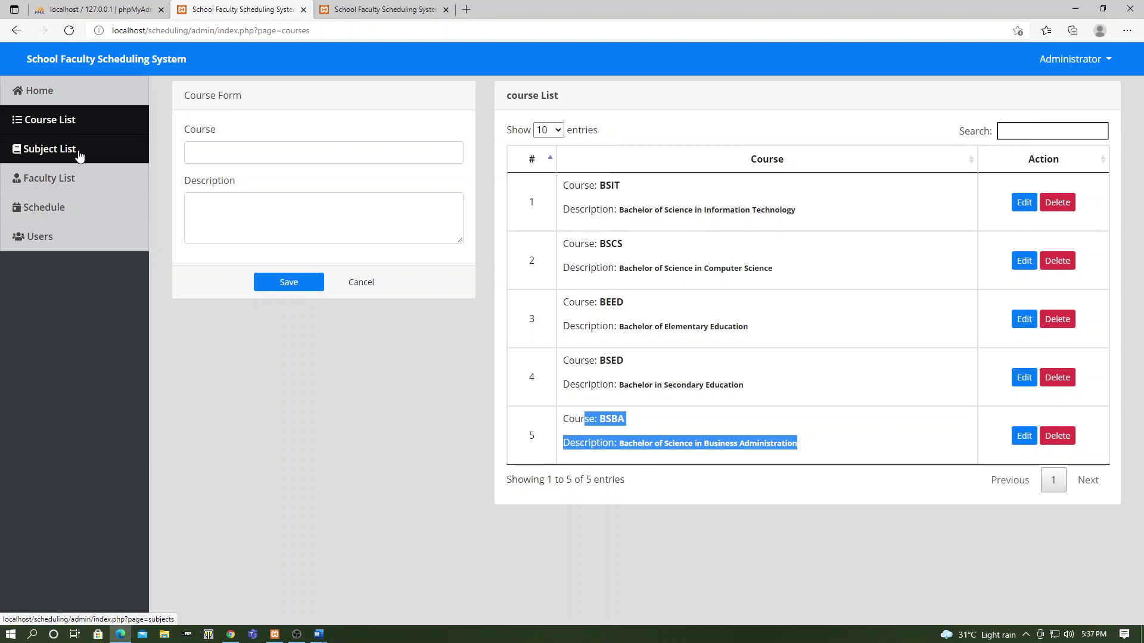
Go to the Subject List page from the sidebar
click(79, 156)
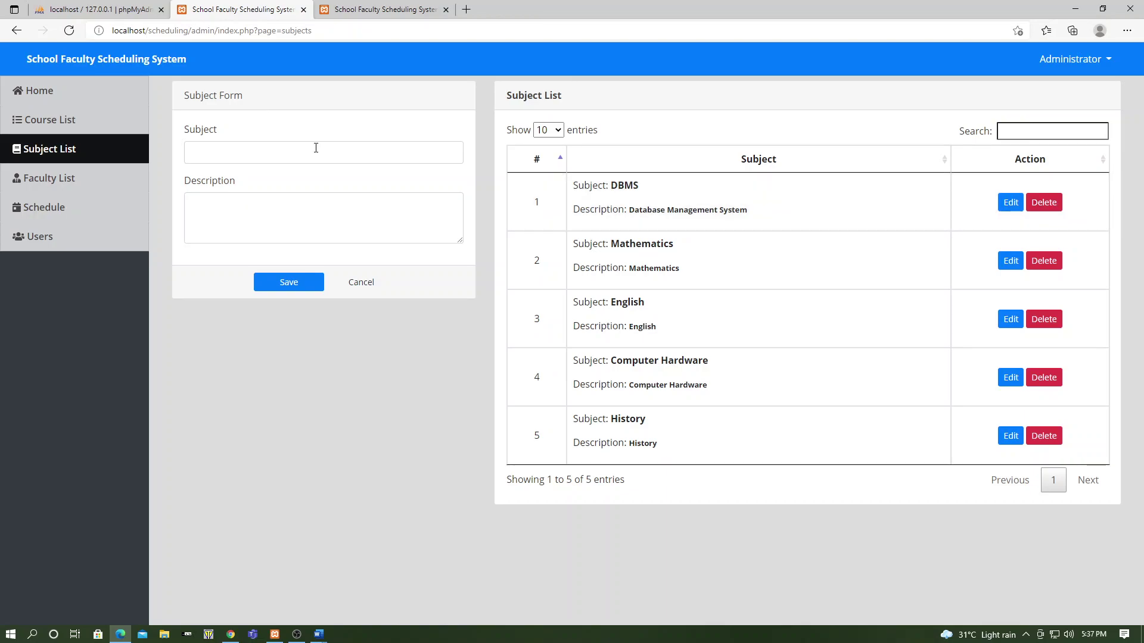
Save subject OOP described as 'Object Oriented Programming', then go to the Faculty List
click(316, 149)
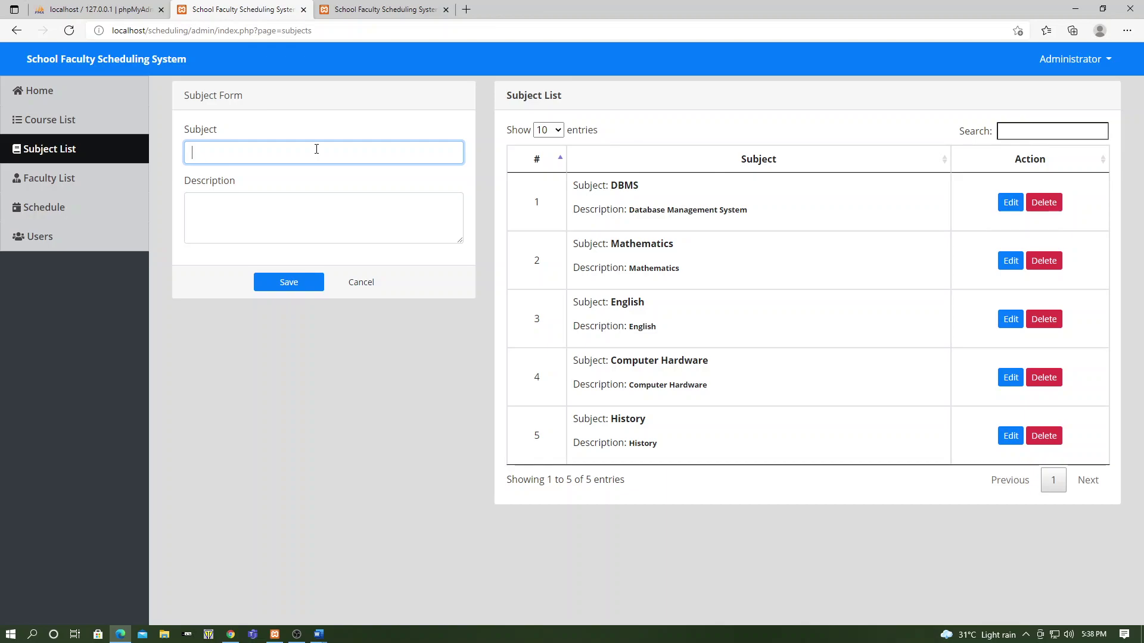
text(OOP)
key(Tab)
text(Object Oriented Progra)
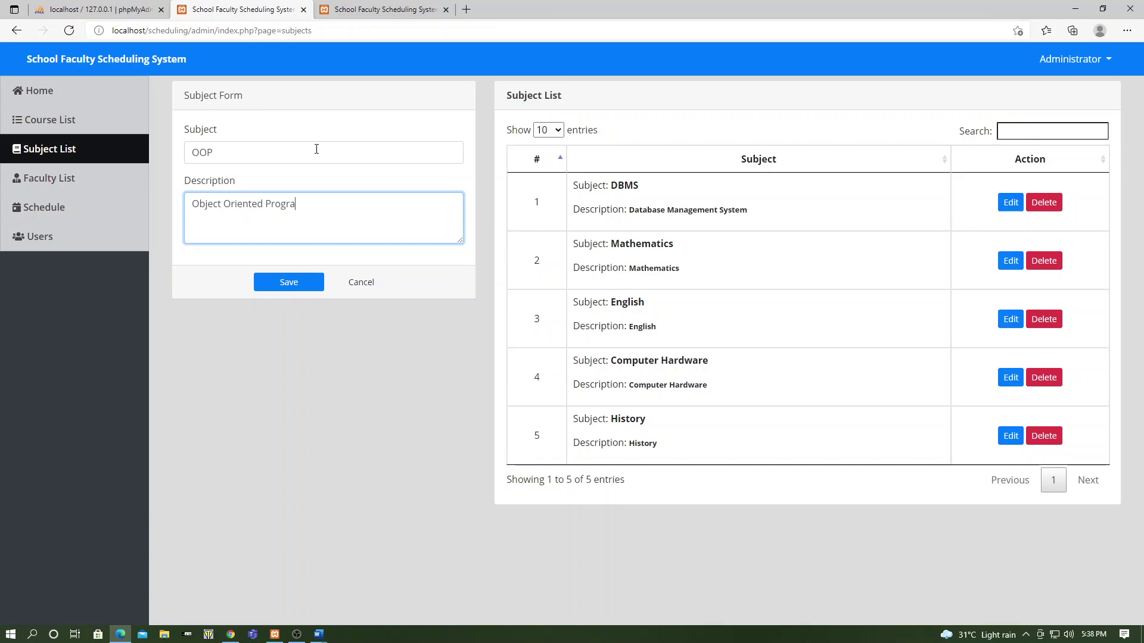
text(mming)
click(306, 292)
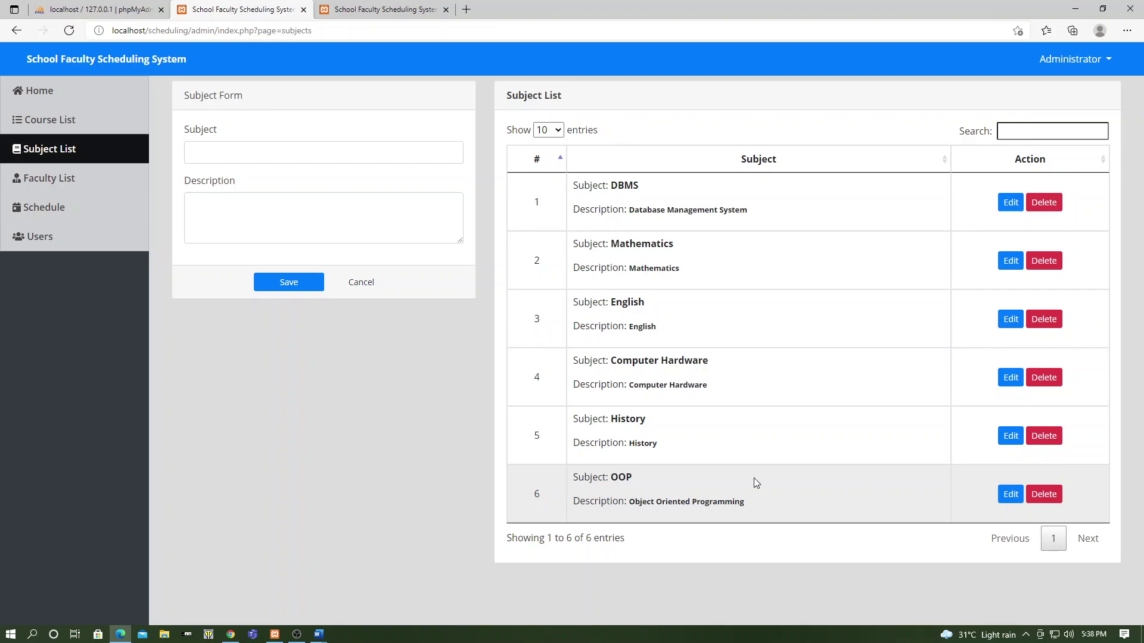
click(48, 178)
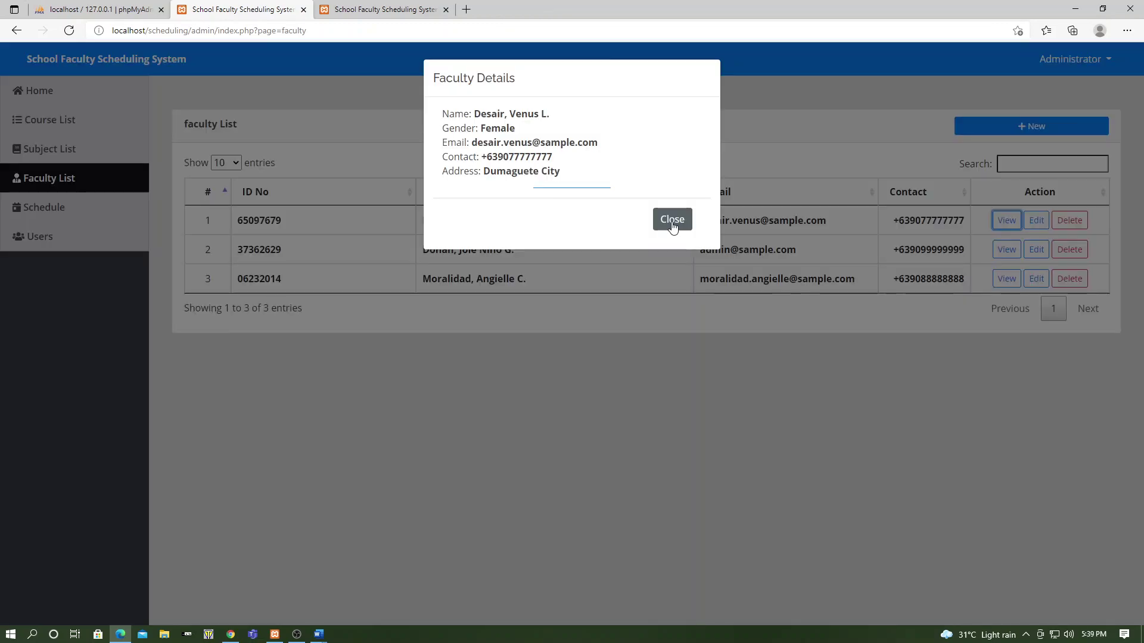
Close the Faculty Details pop-up to return to the three-member faculty list
click(672, 222)
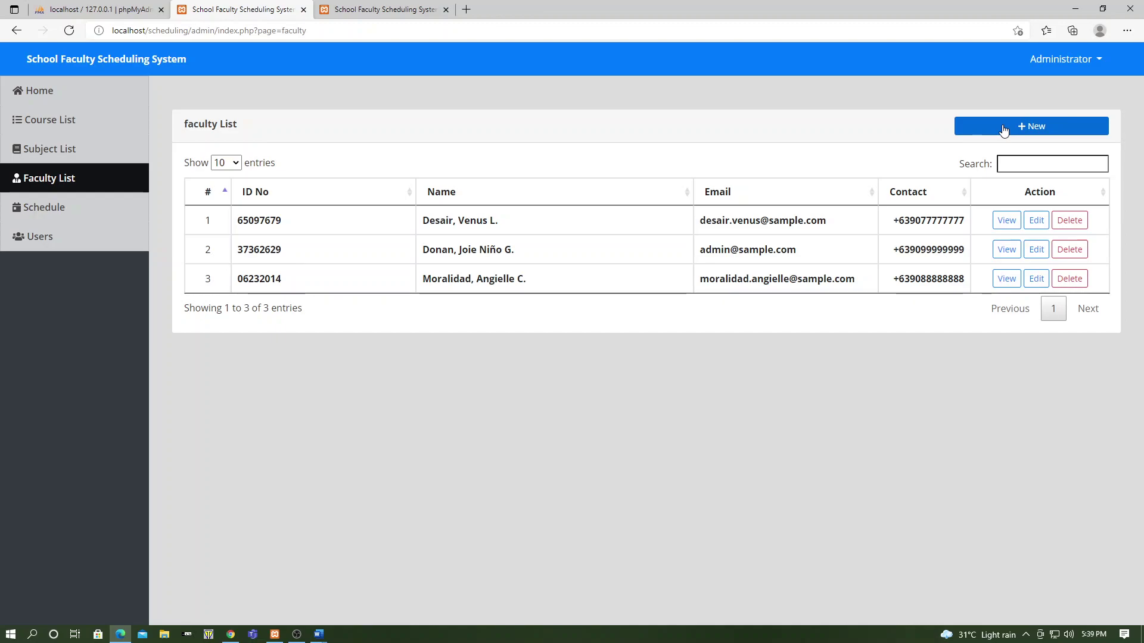
Add a new male faculty member with names, email, contact and address, leaving the ID auto-generated
click(1004, 128)
click(458, 222)
text(R)
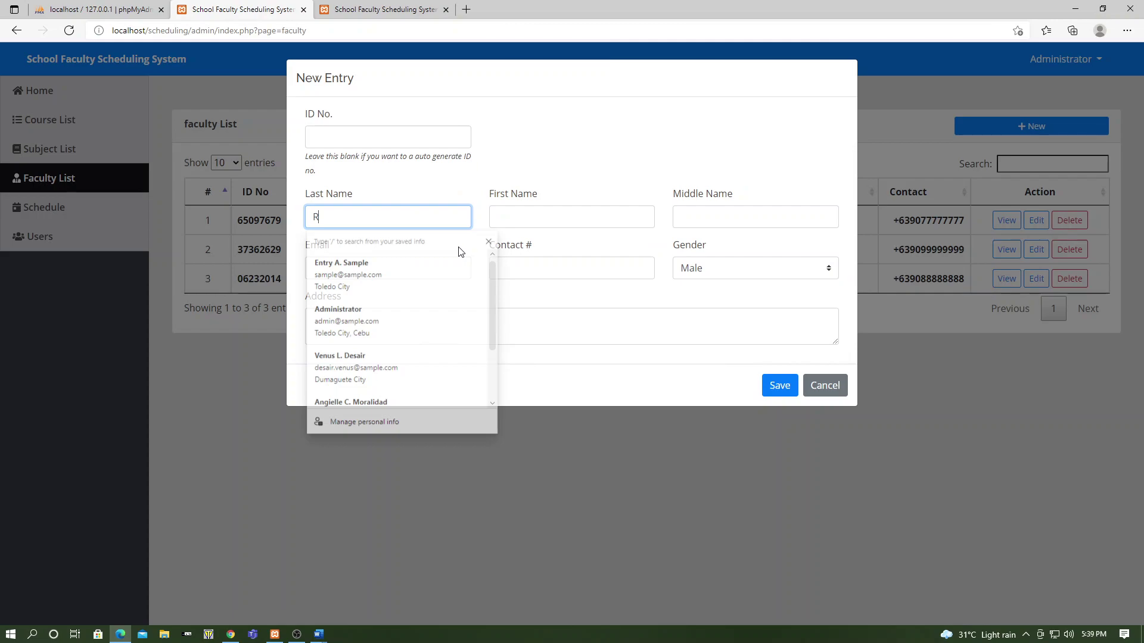
text(uiz)
key(Tab)
text(Ca)
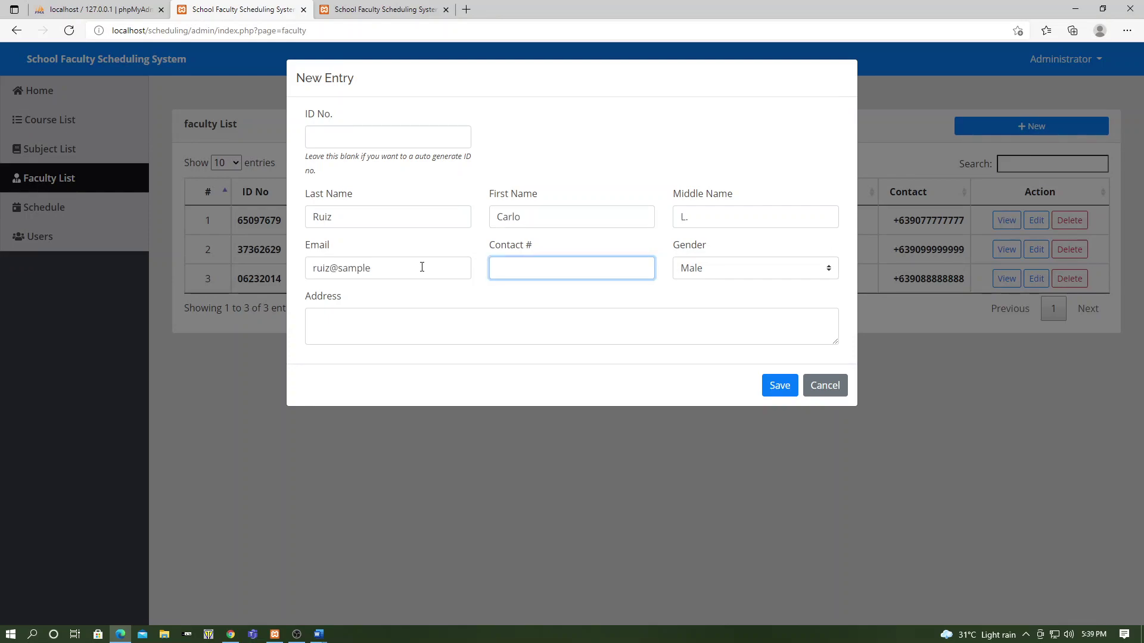
click(421, 267)
text(.com)
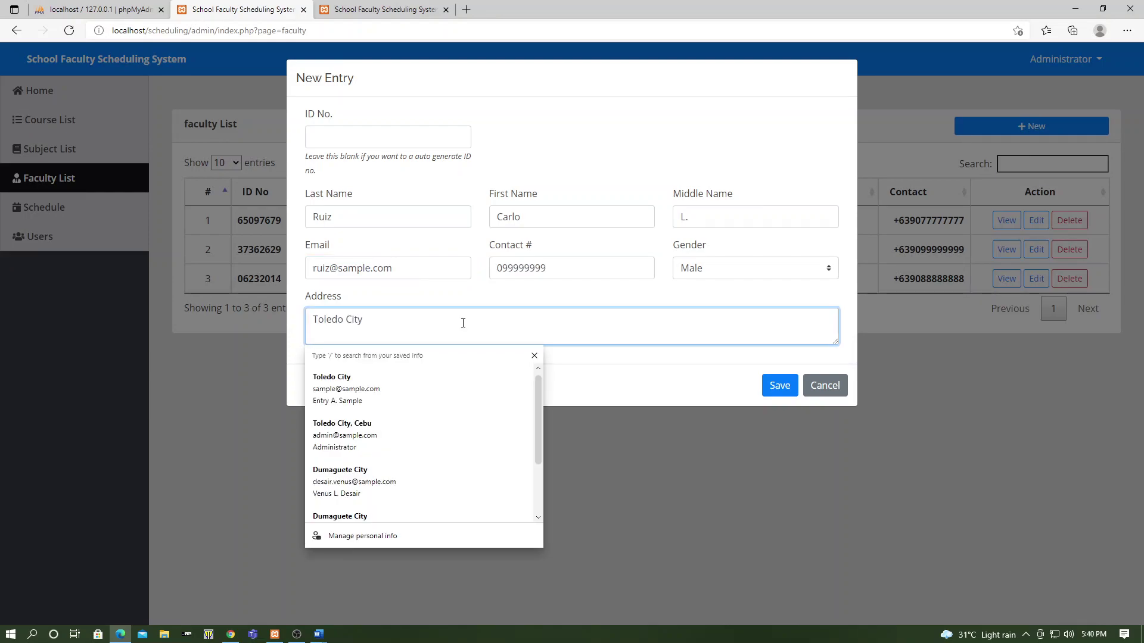
click(348, 172)
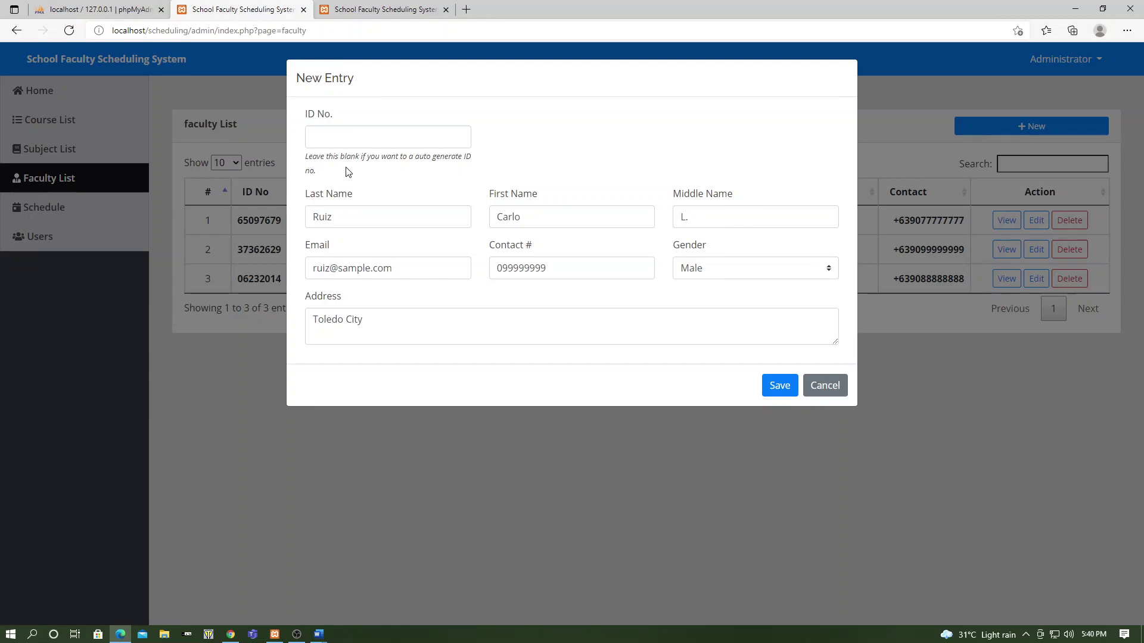
click(780, 387)
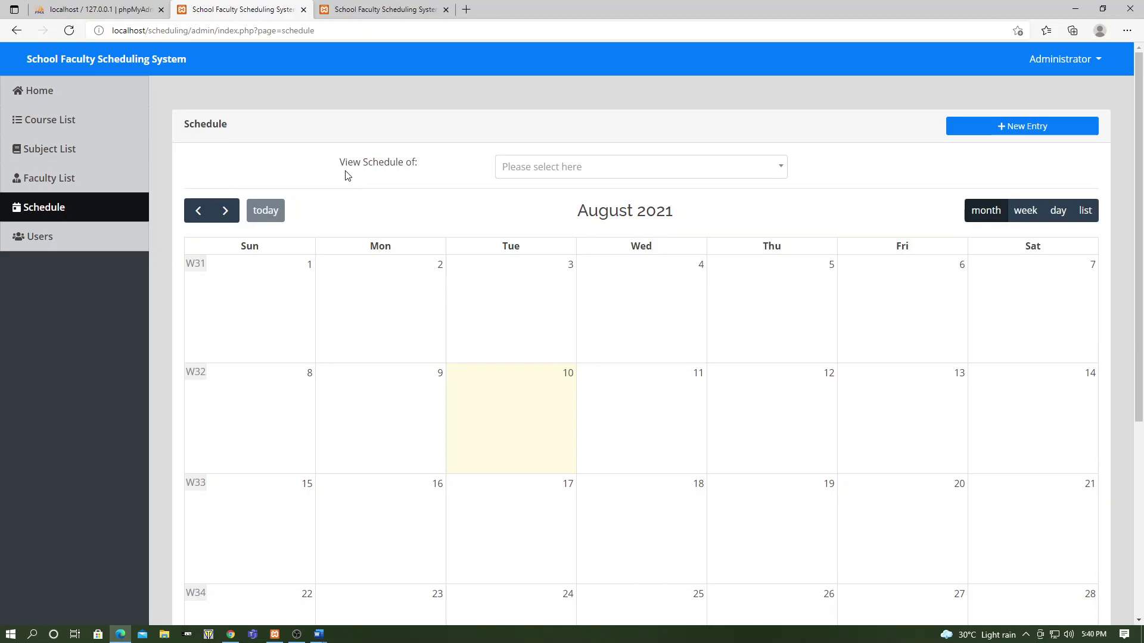
Show the first faculty member's calendar and check the August 3 Synchronous Class details
click(566, 167)
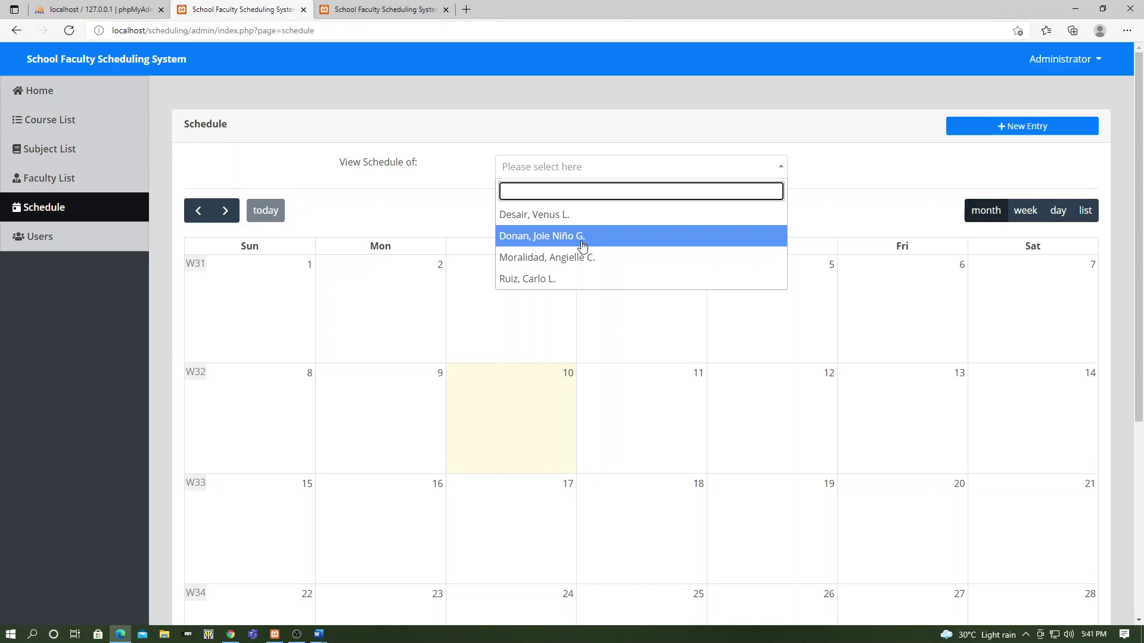
click(535, 214)
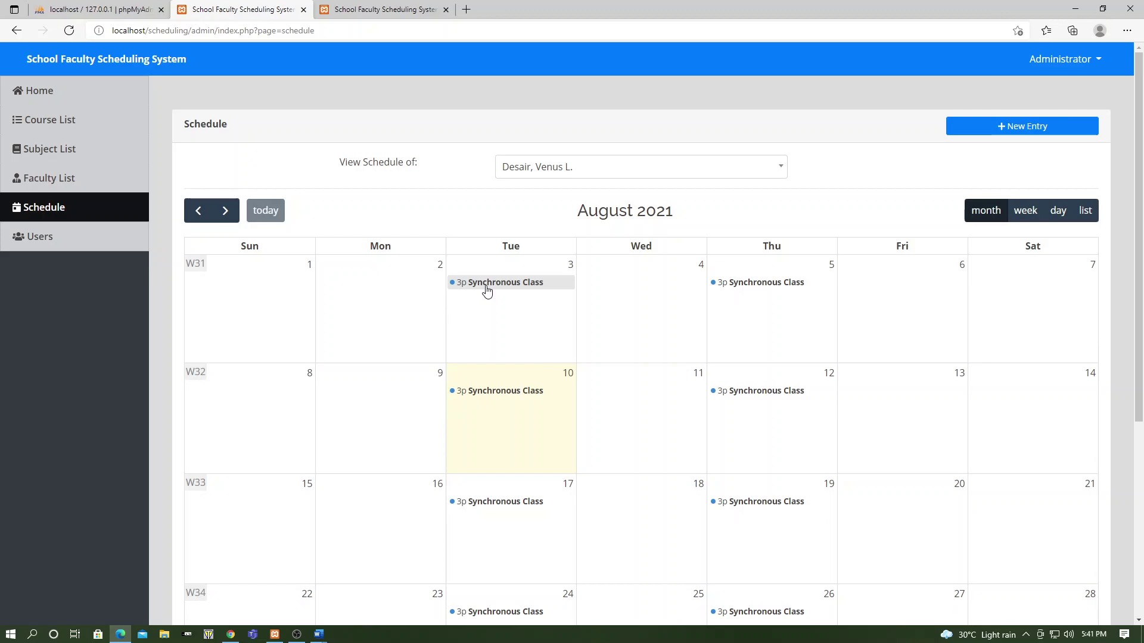
click(487, 284)
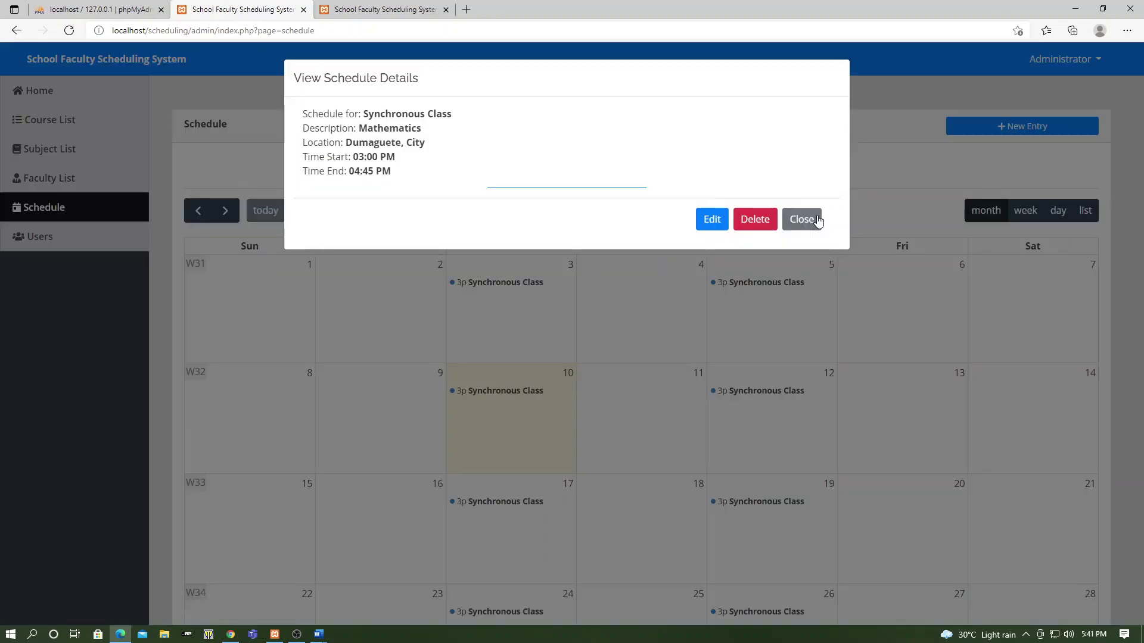
click(802, 219)
click(552, 168)
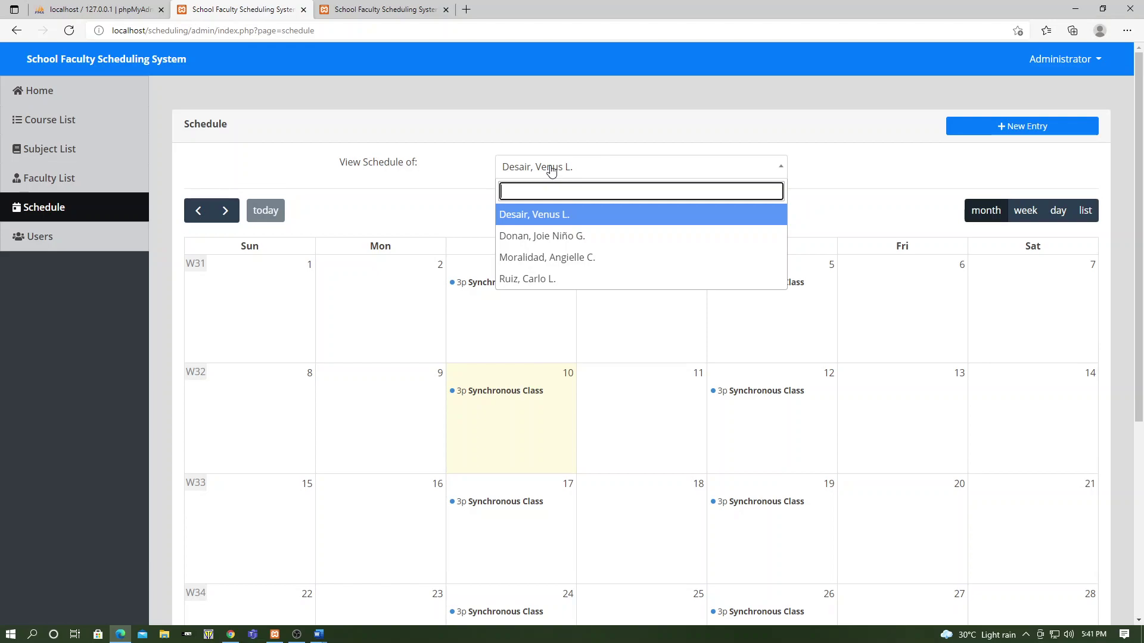
Show the third faculty member's schedule with its August 12 Faculty Orientation, then go to the login tab
click(626, 256)
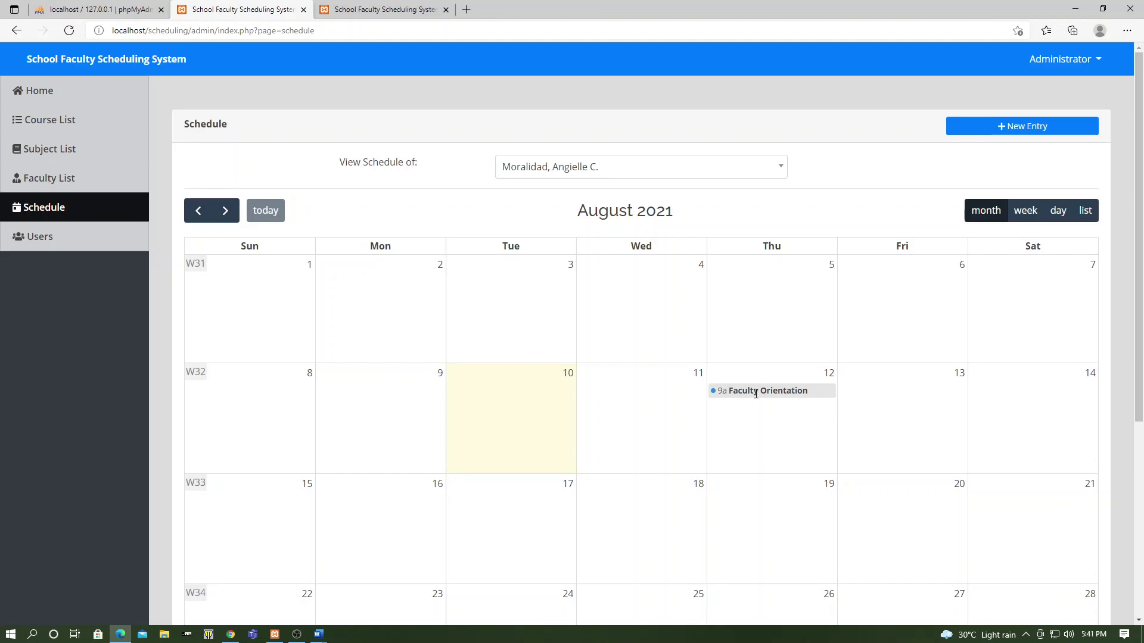
click(391, 8)
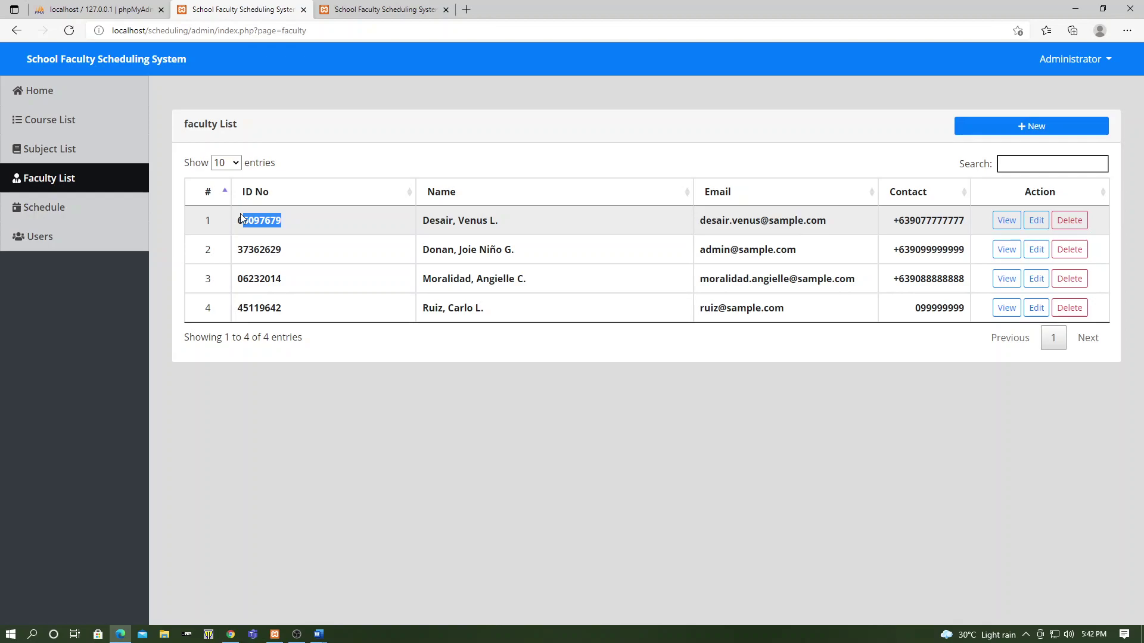
Copy the first faculty ID into the login tab's Faculty ID field and log in
key(ctrl+c)
key(ctrl+Tab)
click(554, 342)
key(ctrl+v)
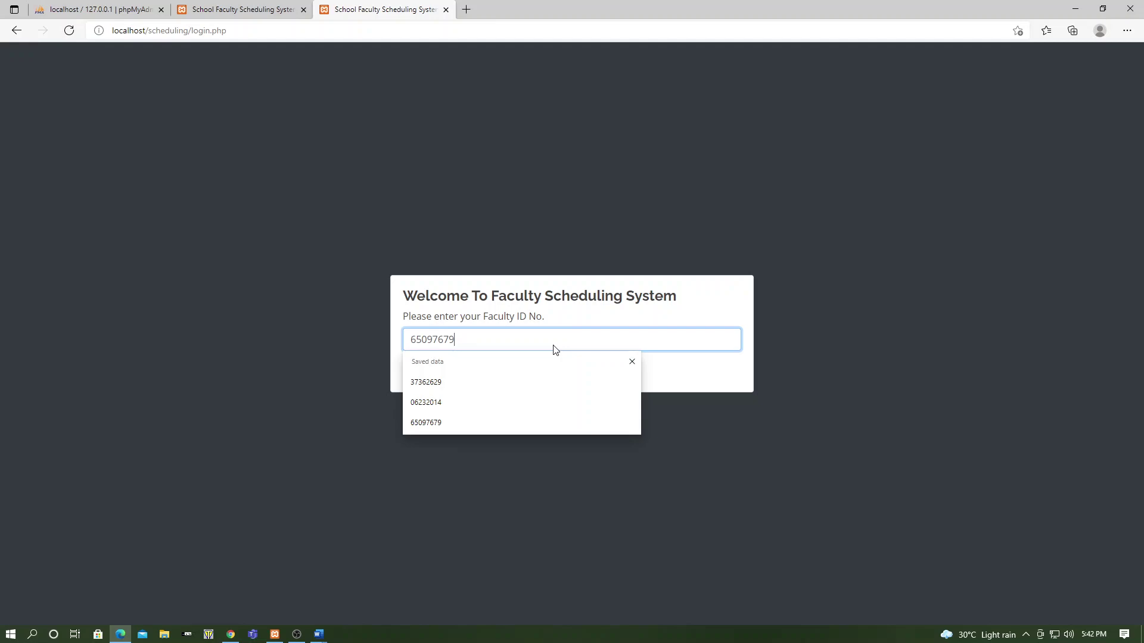
key(Return)
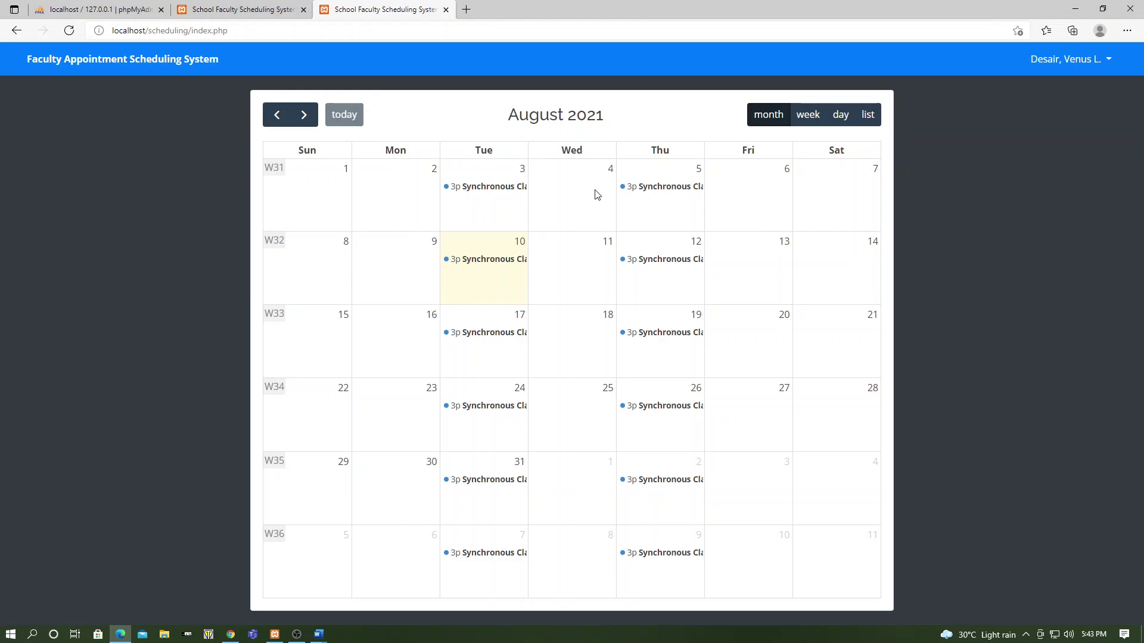
Check the August 3 class details, then view August 10 by day and August's classes as a list
click(505, 188)
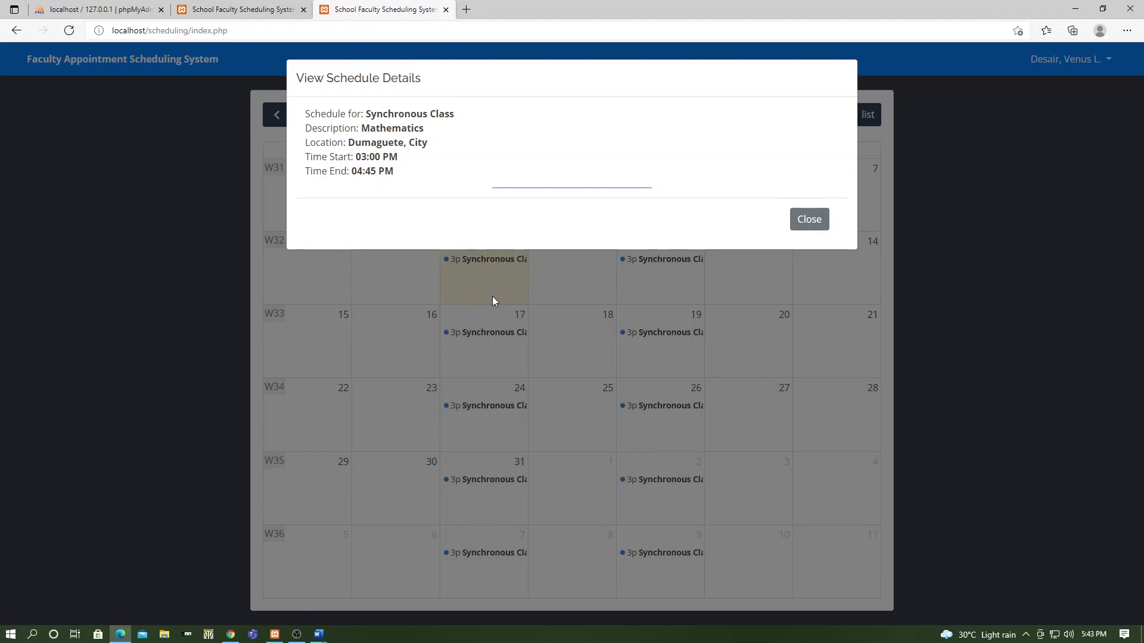
click(492, 296)
click(841, 115)
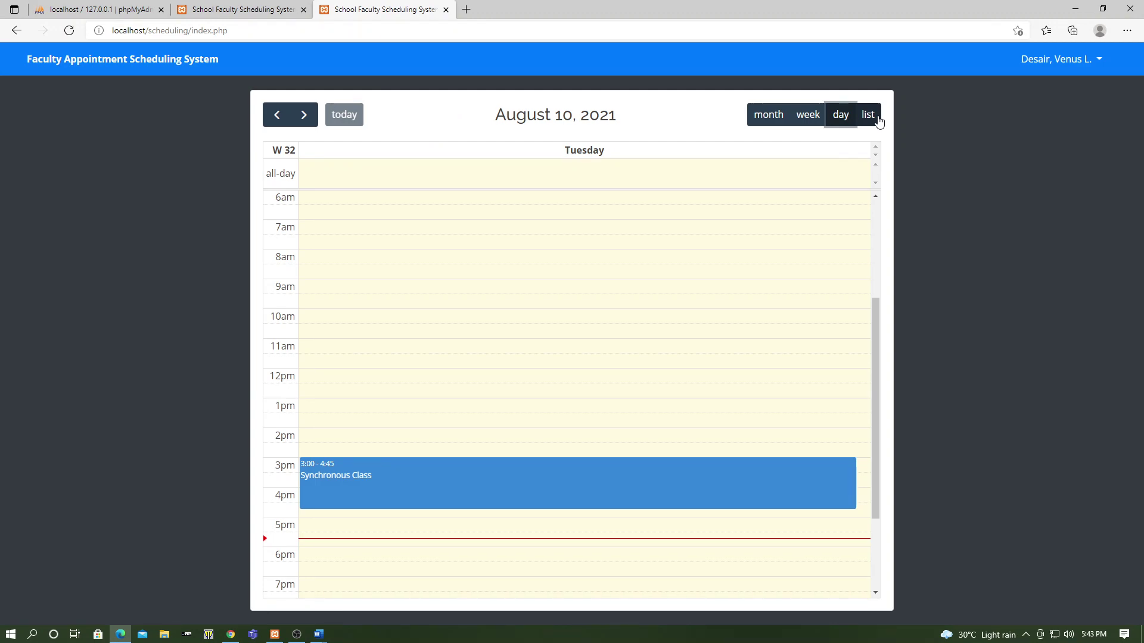
click(869, 117)
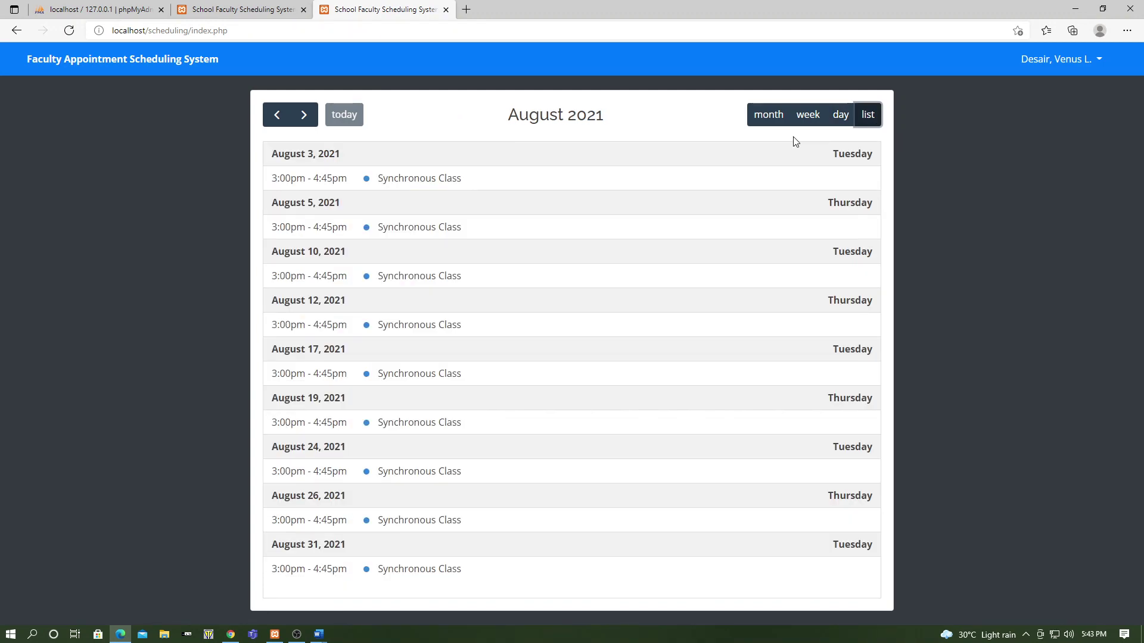